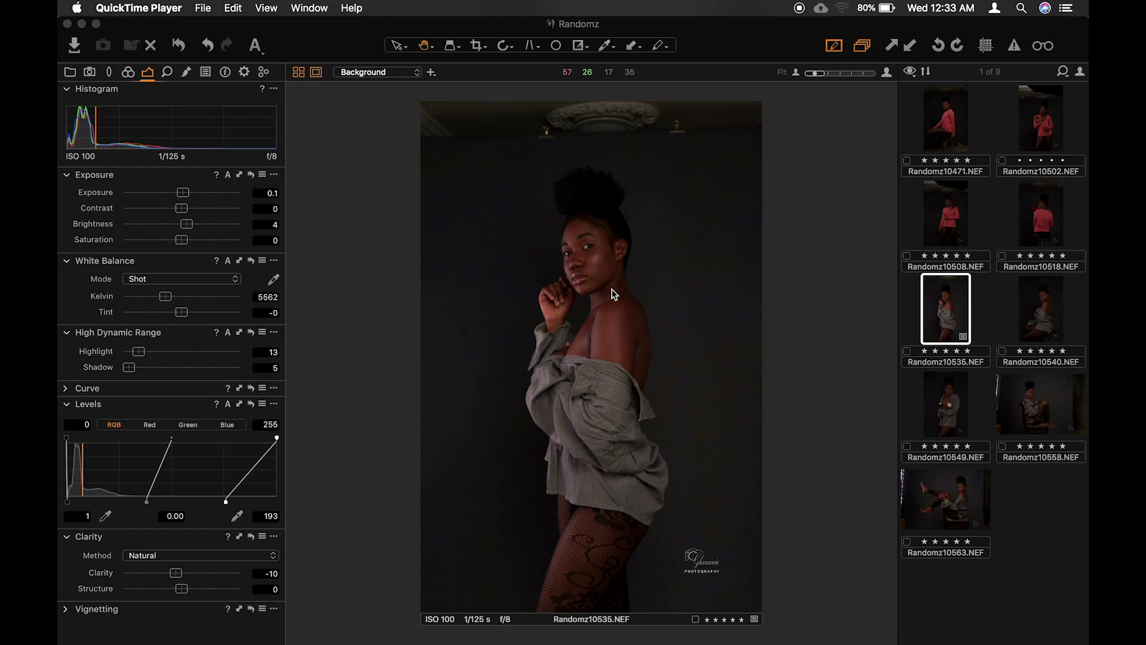
- Bring the Capture One session showing the portrait Randomz10535.NEF to the front
click(592, 264)
click(597, 269)
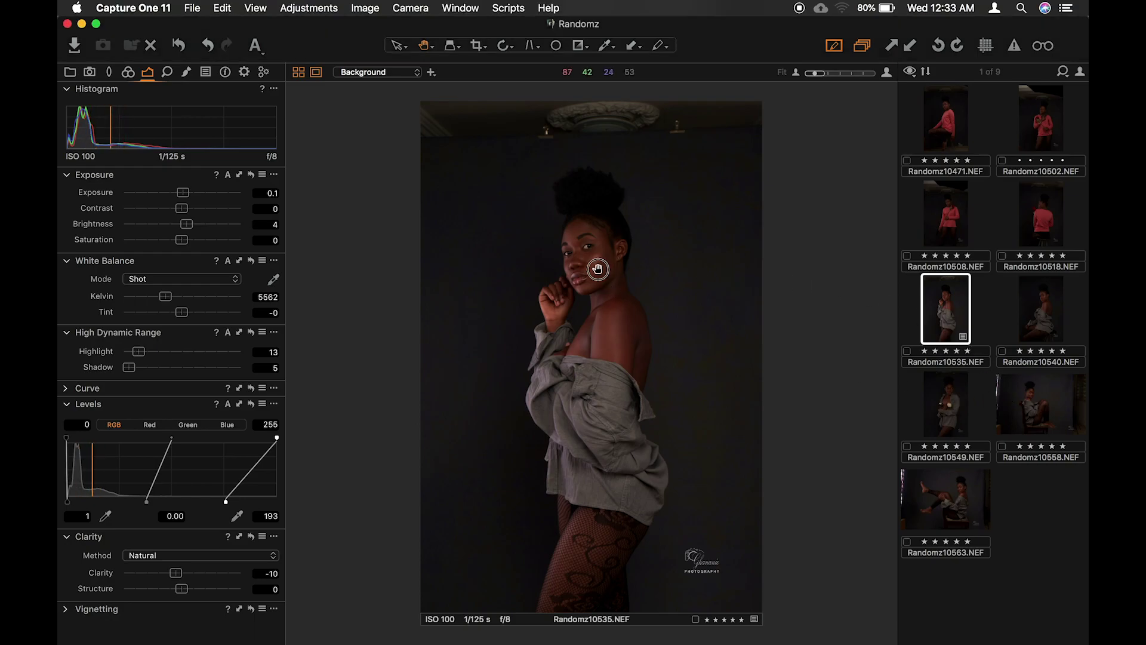
click(597, 263)
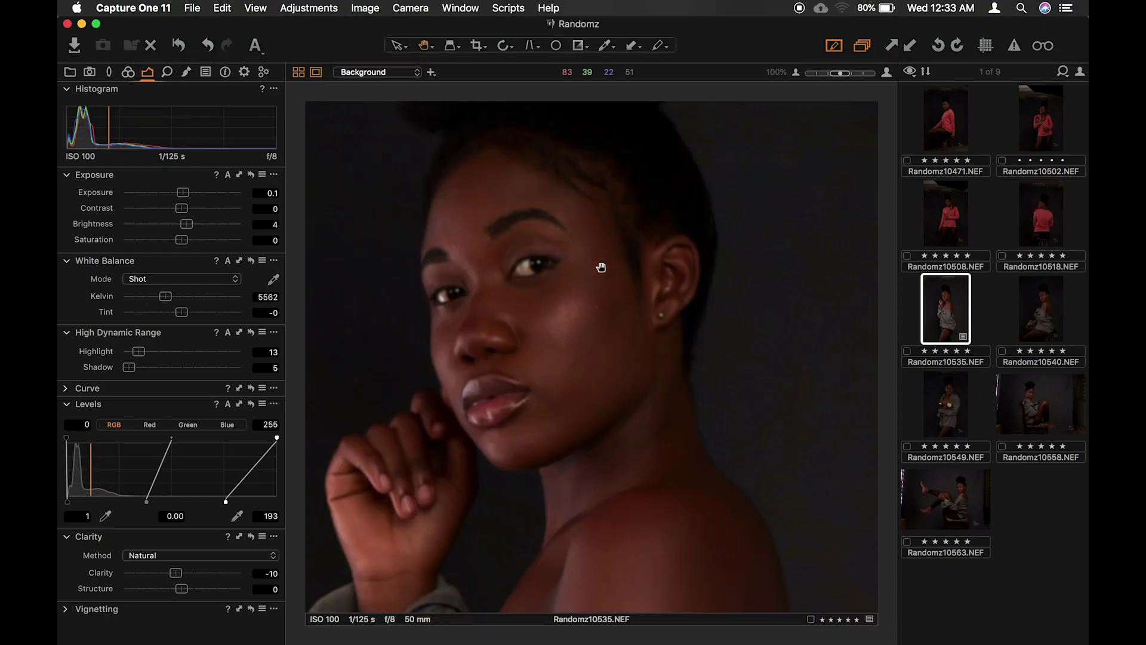
drag(580, 361, 603, 205)
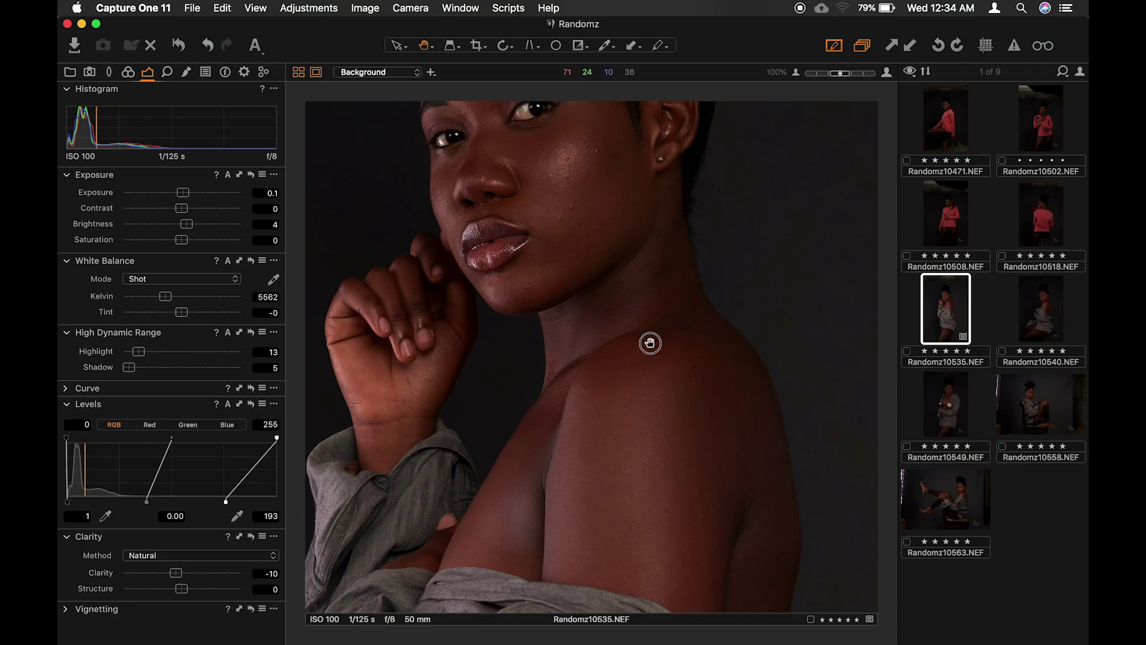
drag(647, 340, 670, 415)
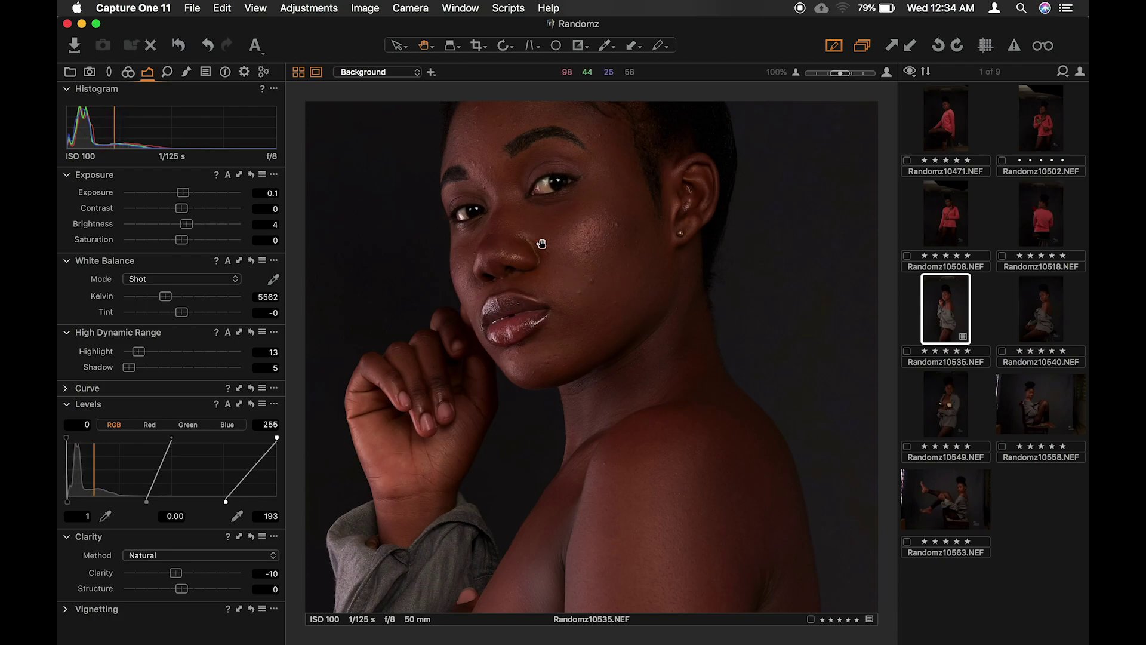
click(587, 276)
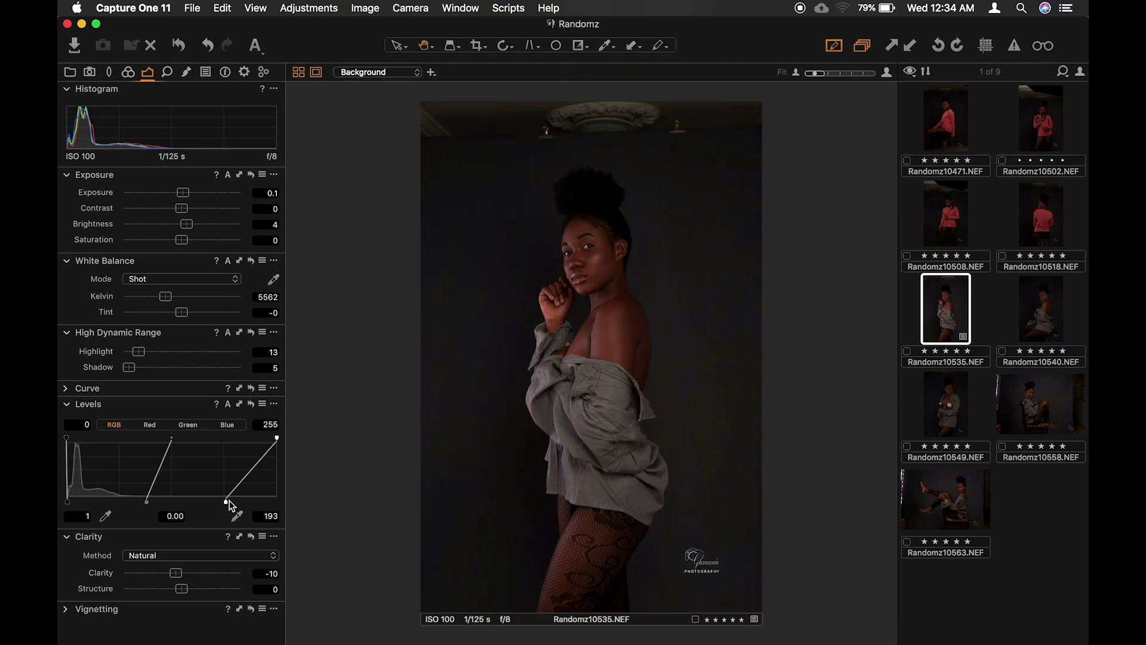
- Lower the Levels white point to 161, set Highlight recovery to 20, and zoom onto the face
mouse_move(226, 506)
mouse_down()
mouse_move(189, 496)
mouse_move(206, 503)
mouse_up()
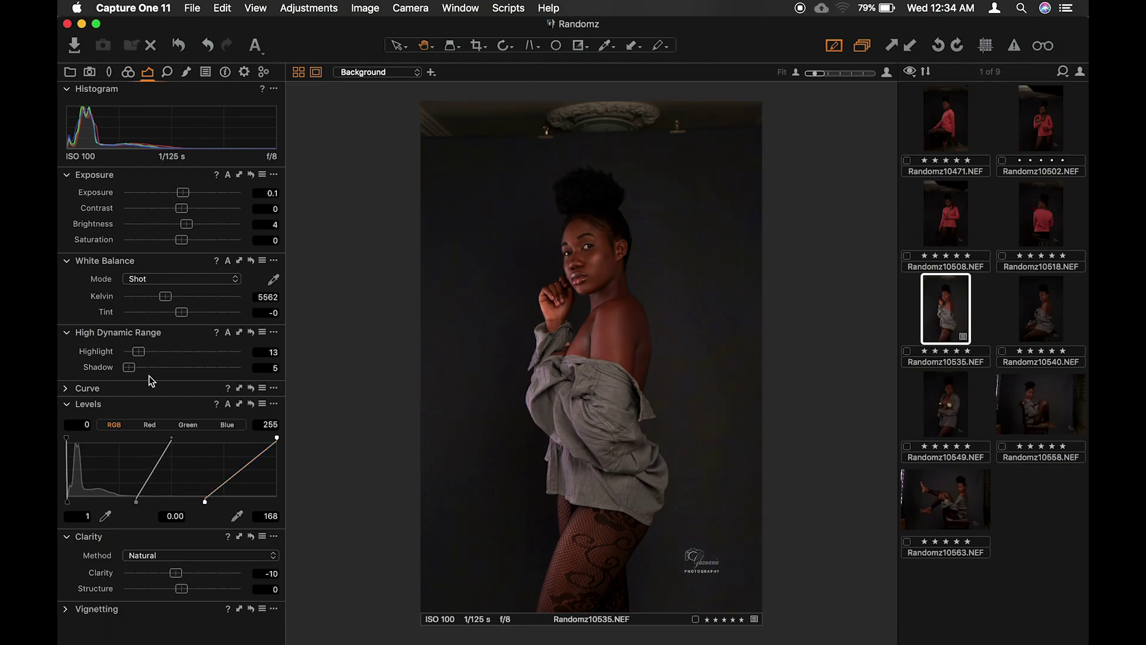
drag(140, 357, 147, 360)
drag(208, 501, 198, 503)
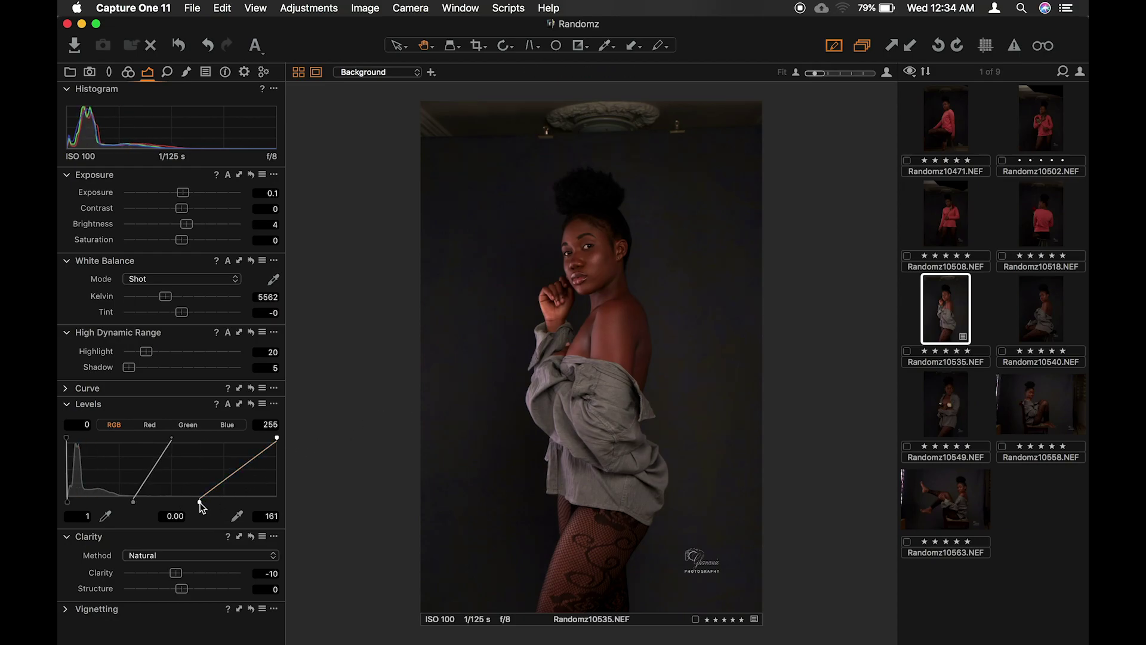
click(602, 257)
drag(615, 365, 631, 257)
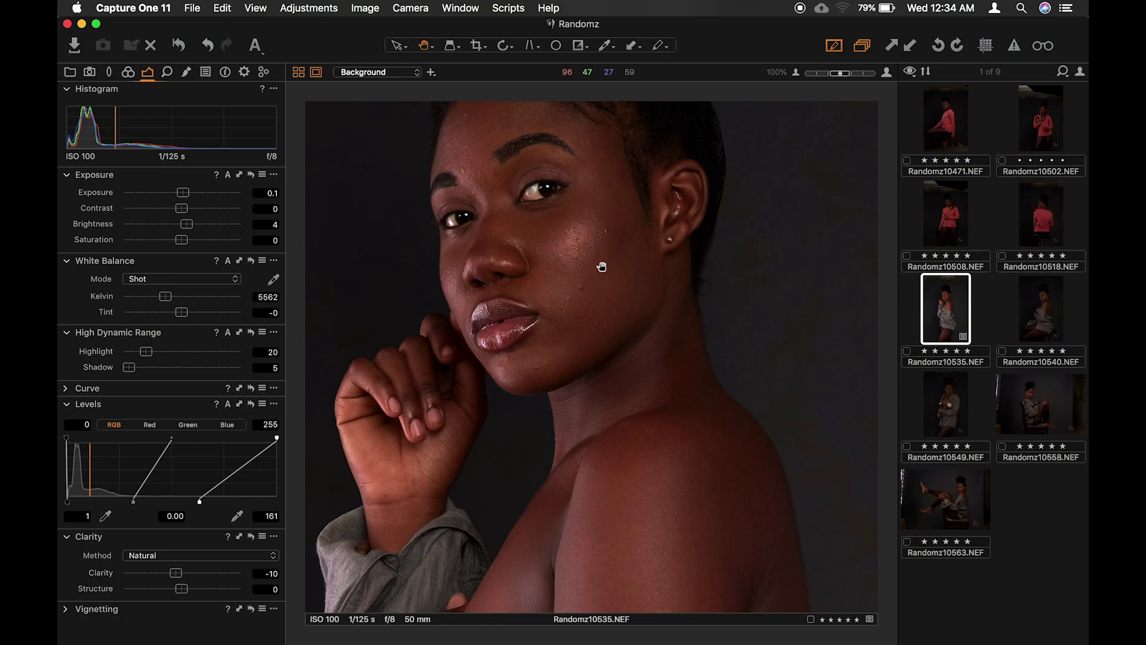
- Zoom out to frame the face and shoulder, then bring up the Local Adjustments tools
scroll(602, 267, down, 5)
drag(623, 253, 619, 292)
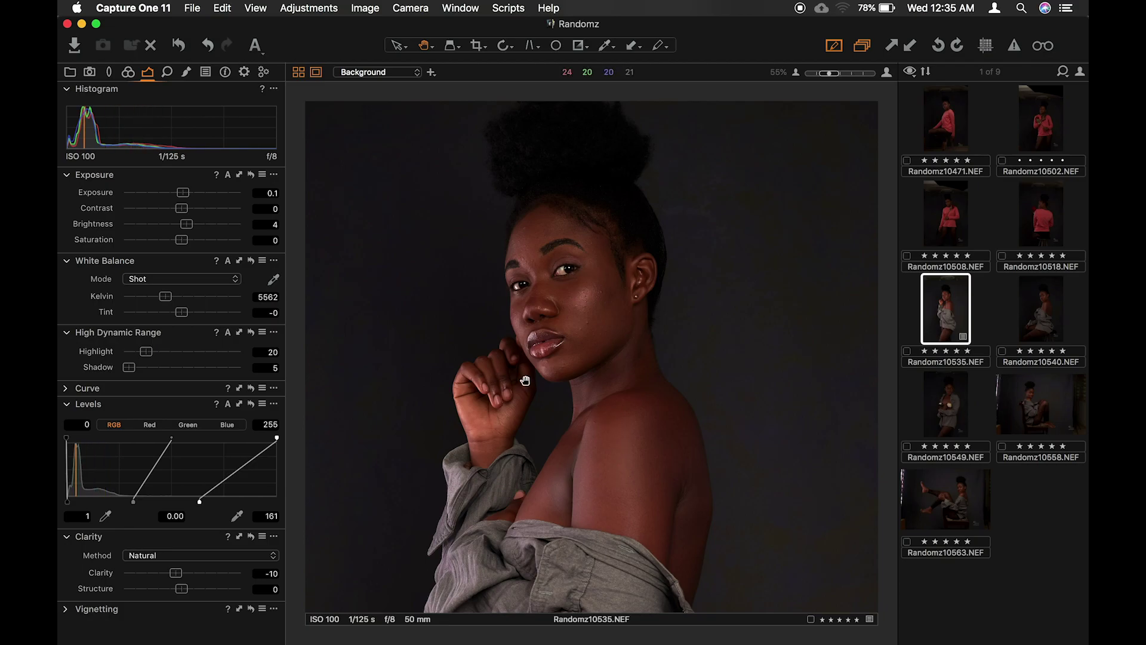
click(187, 72)
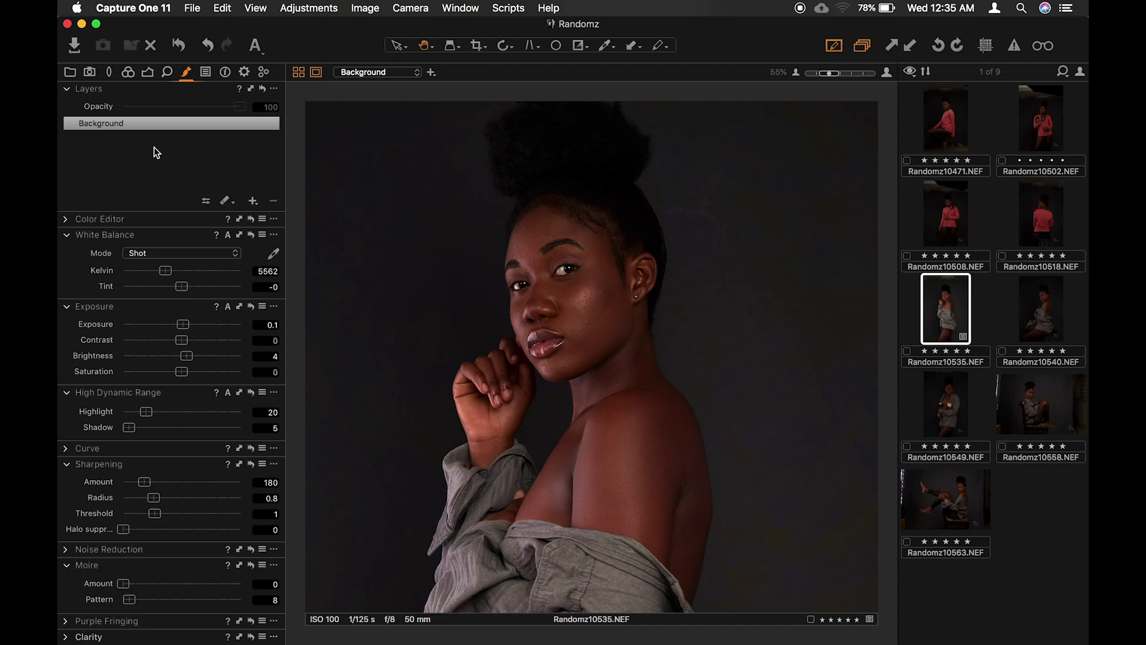
- Set the brush to Draw Mask and add a new adjustment layer, Layer 1, above Background
click(230, 204)
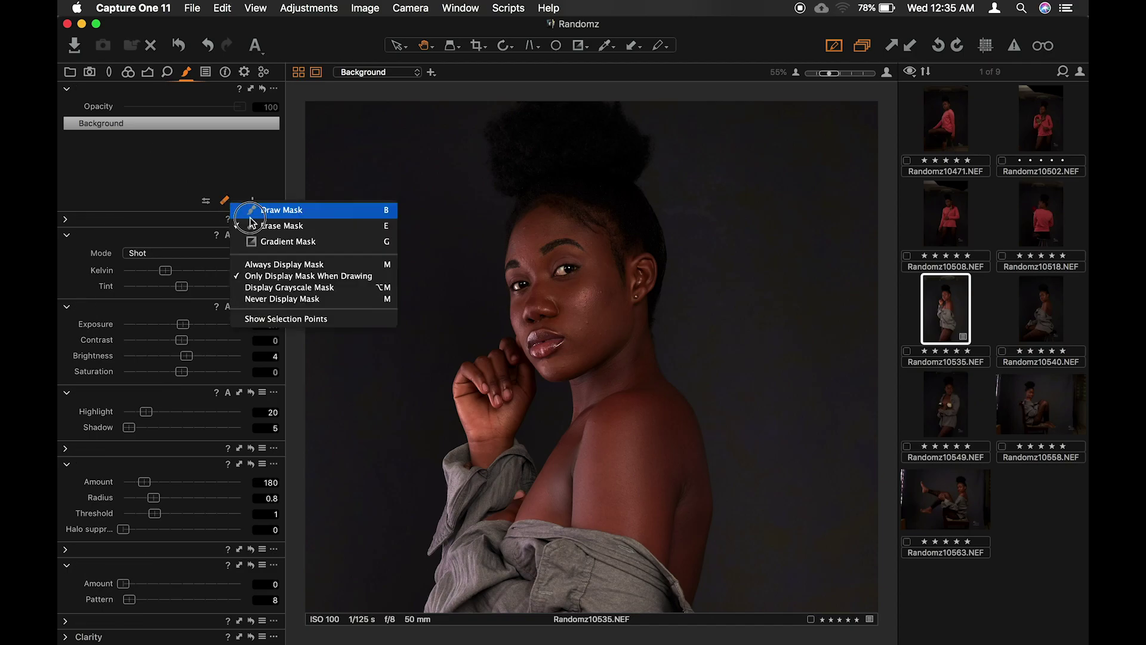
click(292, 212)
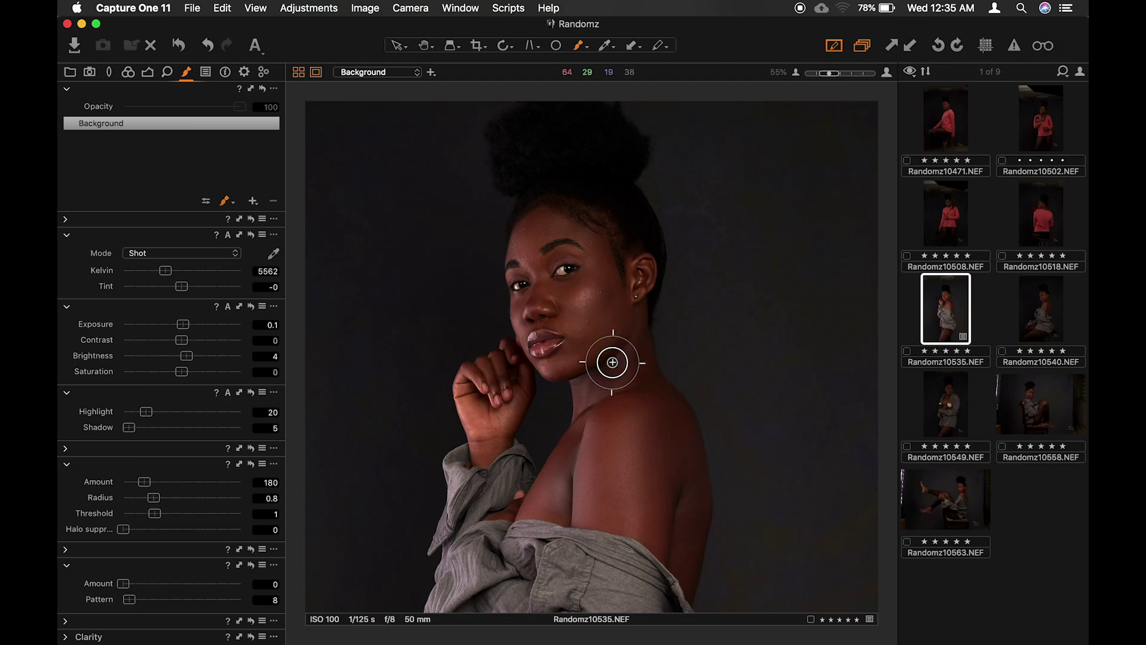
click(598, 303)
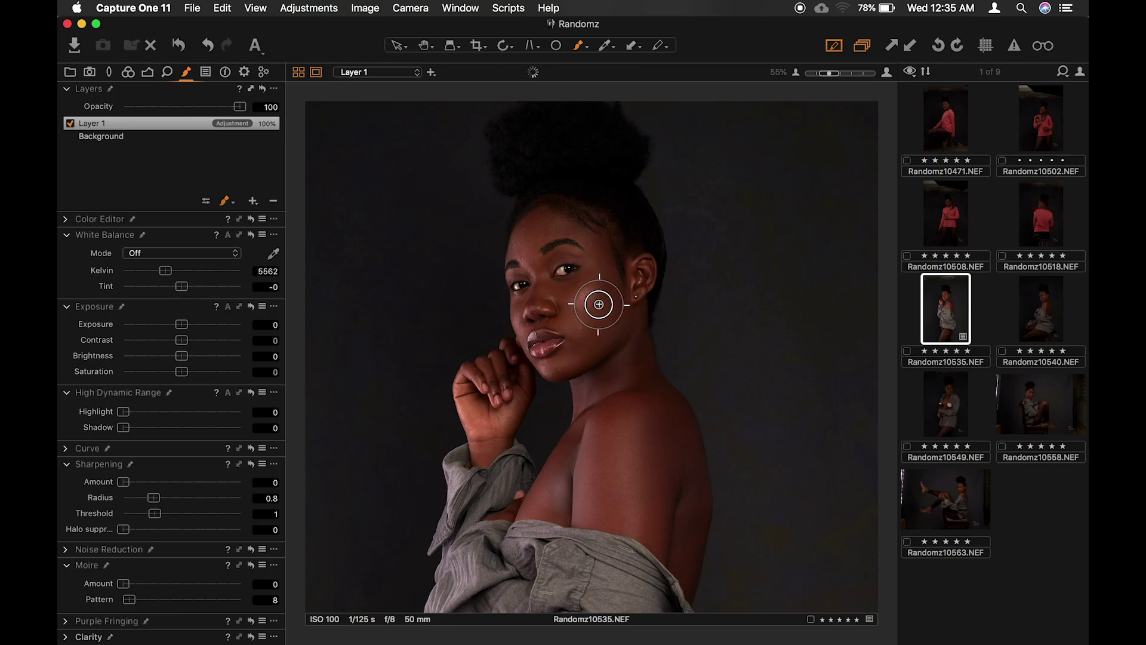
- Paint Layer 1's mask over cheek, nose, neck, shoulder and forehead, checking the red overlay
mouse_move(553, 299)
mouse_down()
mouse_move(585, 342)
mouse_move(553, 366)
mouse_move(611, 339)
mouse_move(632, 311)
mouse_move(631, 323)
mouse_move(629, 281)
mouse_move(644, 263)
mouse_move(639, 296)
mouse_up()
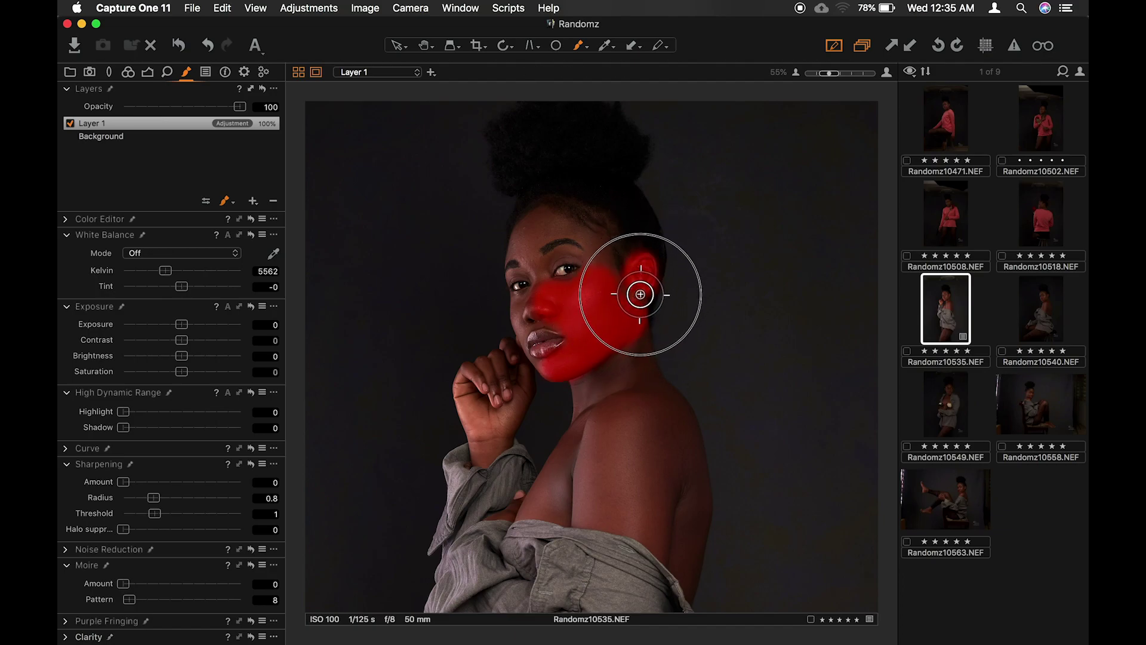
mouse_move(643, 349)
mouse_down()
mouse_move(645, 384)
mouse_move(632, 363)
mouse_move(586, 376)
mouse_move(588, 415)
mouse_move(599, 332)
mouse_move(617, 352)
mouse_up()
mouse_move(638, 416)
mouse_down()
mouse_move(567, 470)
mouse_move(574, 442)
mouse_move(554, 493)
mouse_move(553, 482)
mouse_move(527, 513)
mouse_move(634, 526)
mouse_move(686, 588)
mouse_move(695, 493)
mouse_move(677, 426)
mouse_move(688, 442)
mouse_move(649, 383)
mouse_move(673, 474)
mouse_move(623, 443)
mouse_move(617, 408)
mouse_move(600, 464)
mouse_move(608, 491)
mouse_move(640, 503)
mouse_move(657, 503)
mouse_move(667, 484)
mouse_move(623, 471)
mouse_move(673, 523)
mouse_move(639, 442)
mouse_up()
scroll(617, 355, up, 2)
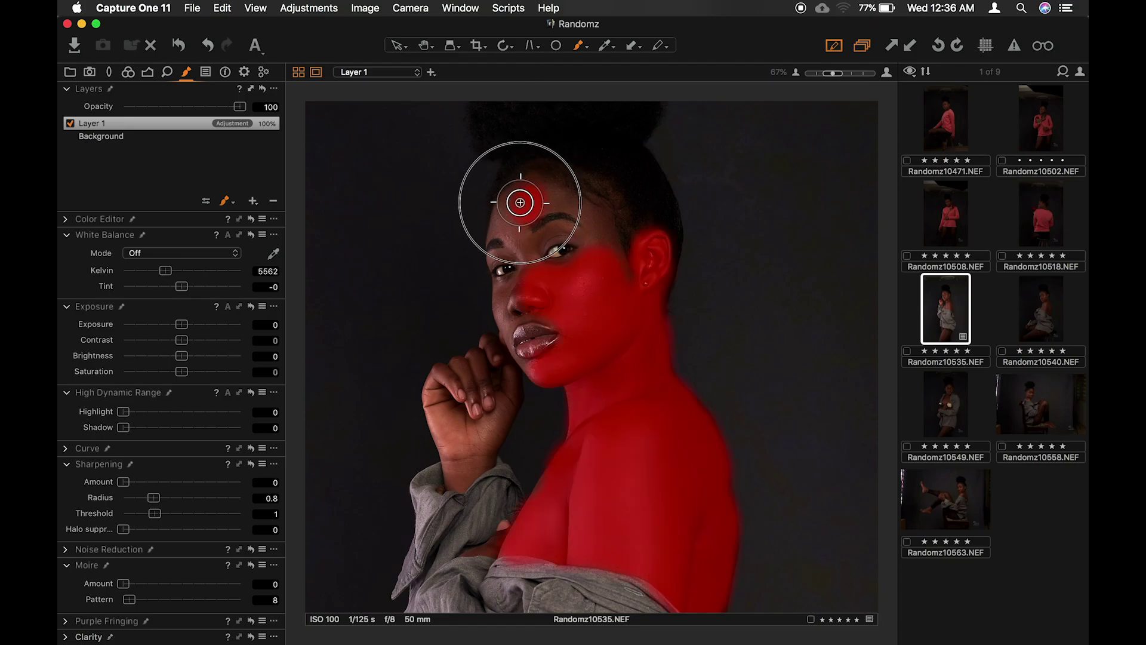
mouse_move(520, 203)
mouse_down()
mouse_move(545, 188)
mouse_move(575, 207)
mouse_move(602, 225)
mouse_move(619, 266)
mouse_up()
mouse_move(499, 227)
mouse_down()
mouse_move(512, 226)
mouse_move(522, 261)
mouse_move(524, 282)
mouse_move(505, 298)
mouse_move(511, 325)
mouse_up()
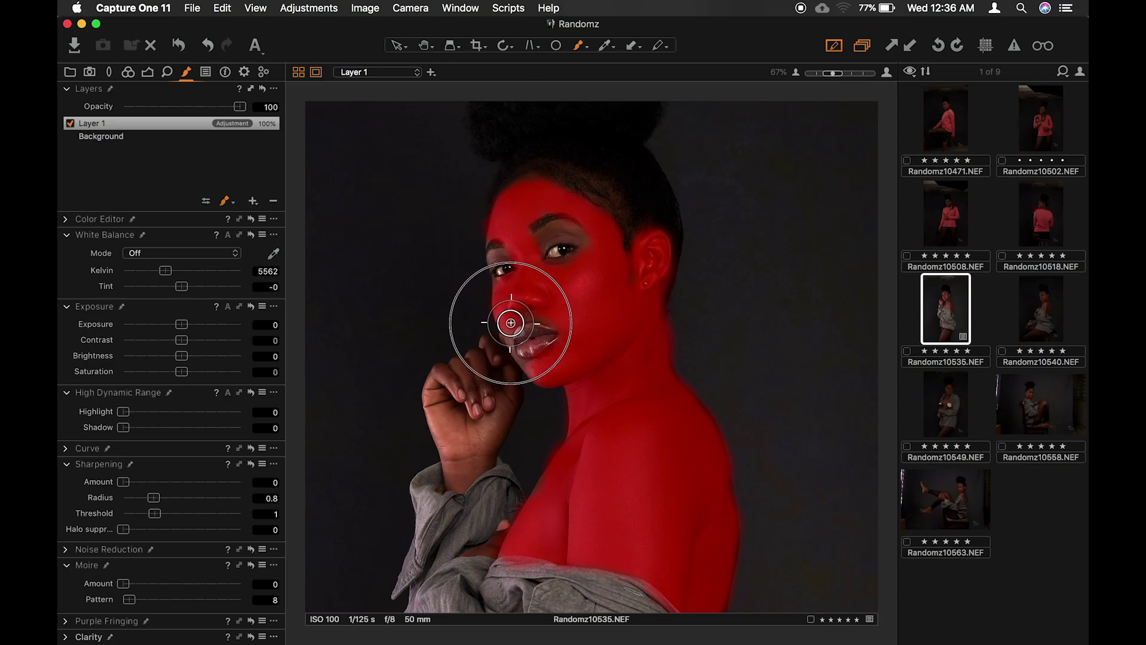
key(bracketleft)
key(bracketleft)
key(bracketleft)
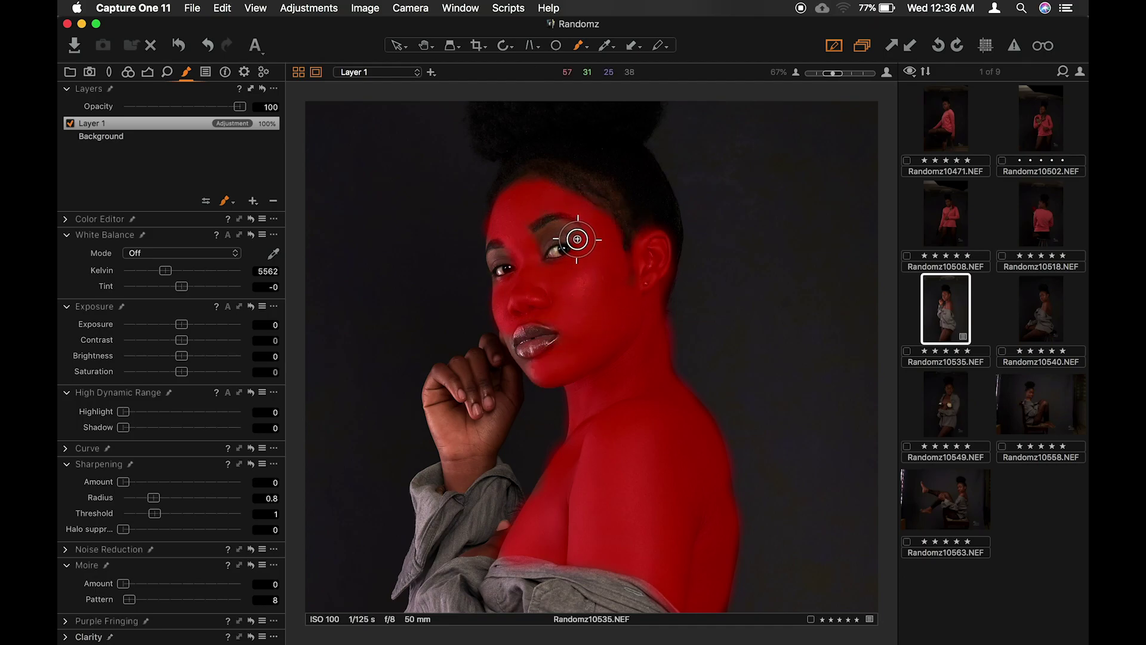
key(m)
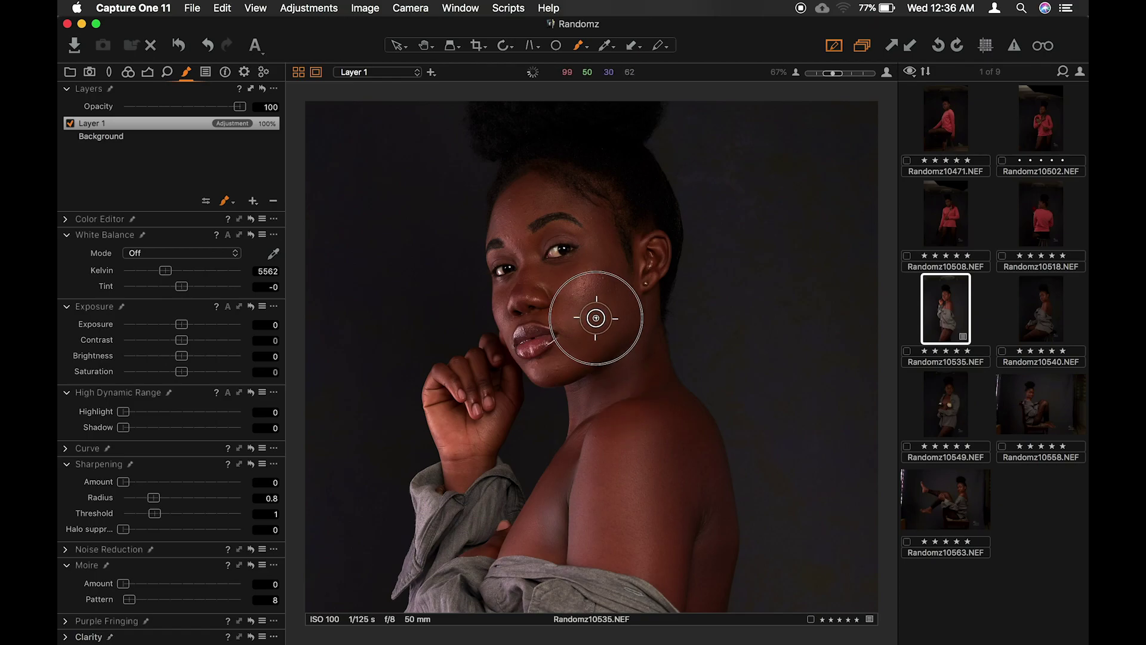
key(m)
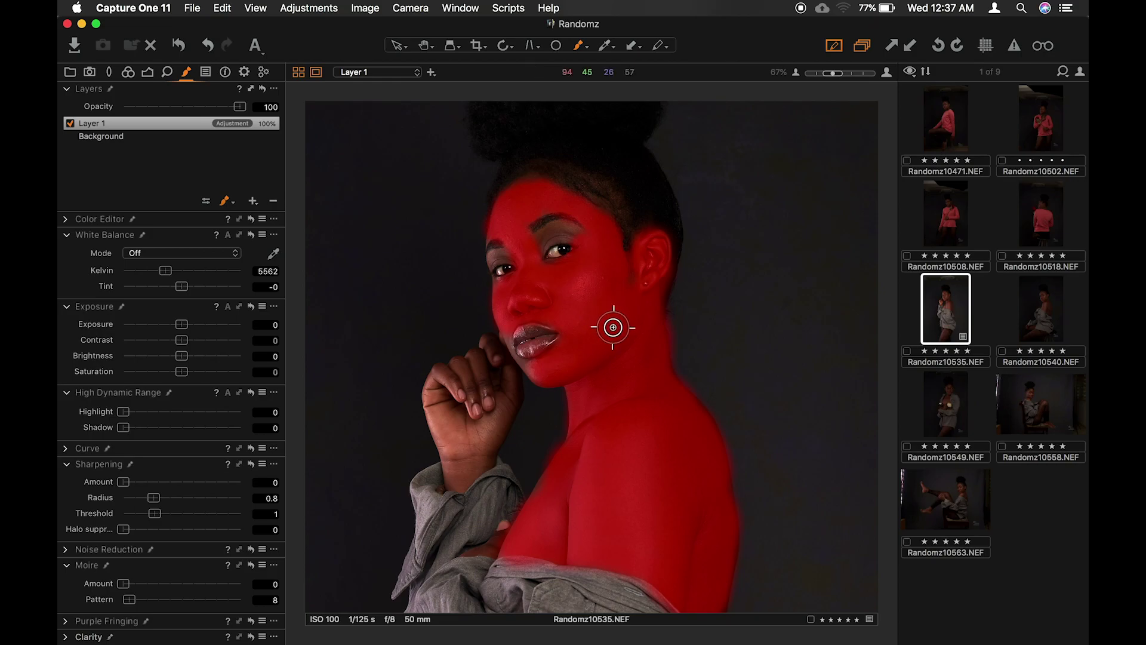
- Rename Layer 1 to 'Skin Tones' and expand the Color Editor in the Color tools
double_click(100, 123)
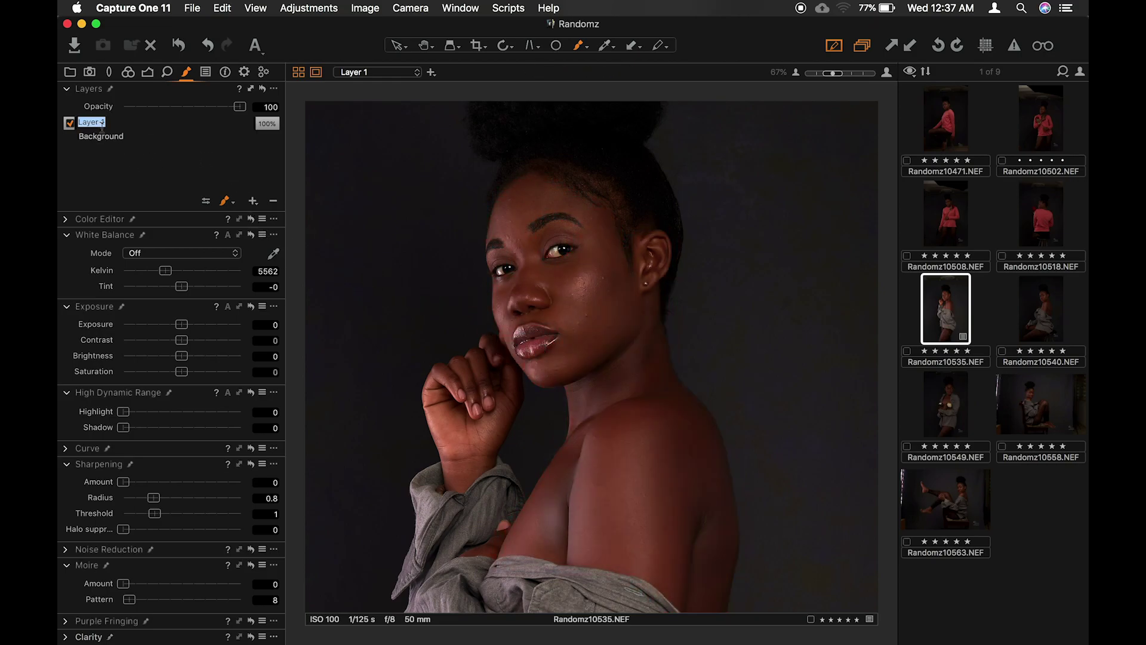
text(in Tones)
key(Return)
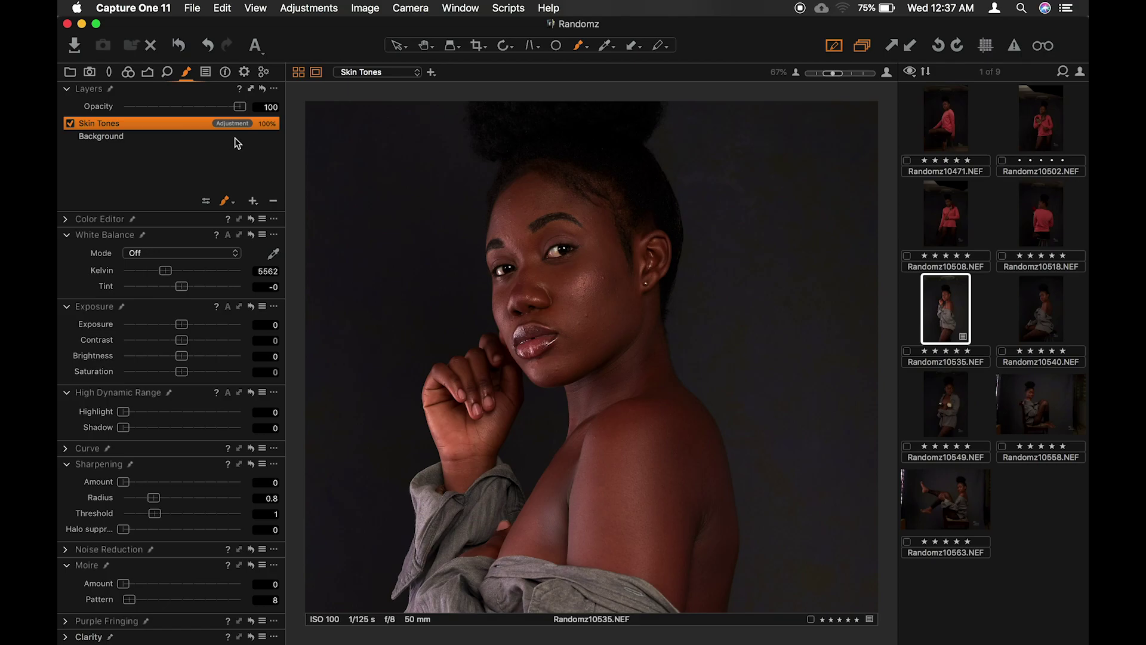
click(128, 74)
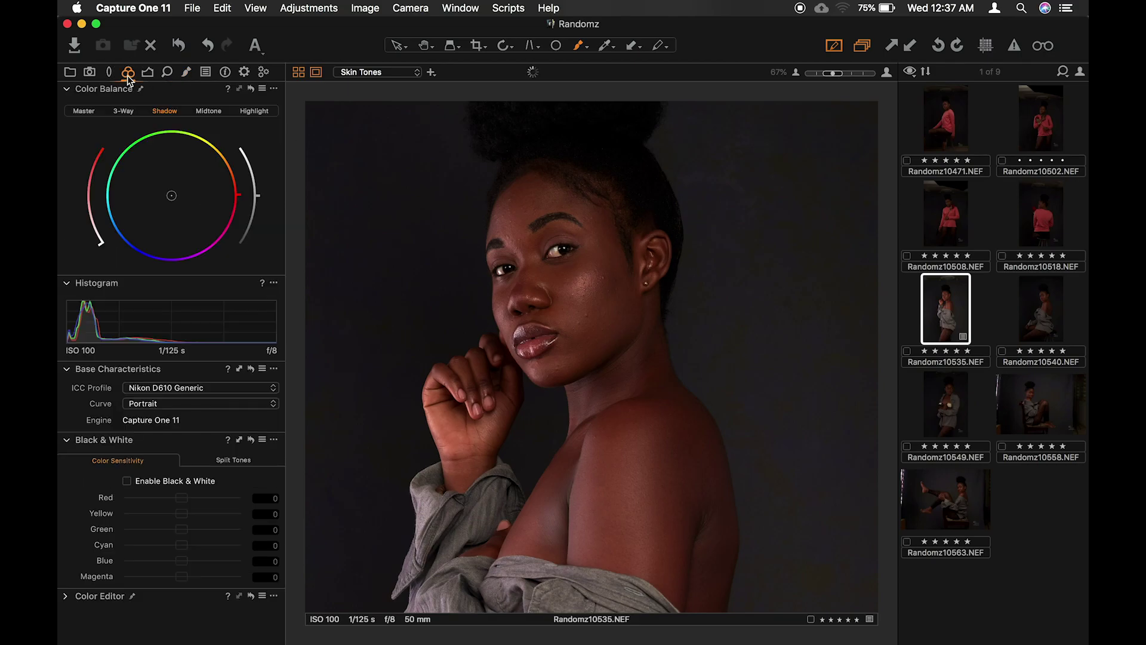
alt+click(66, 596)
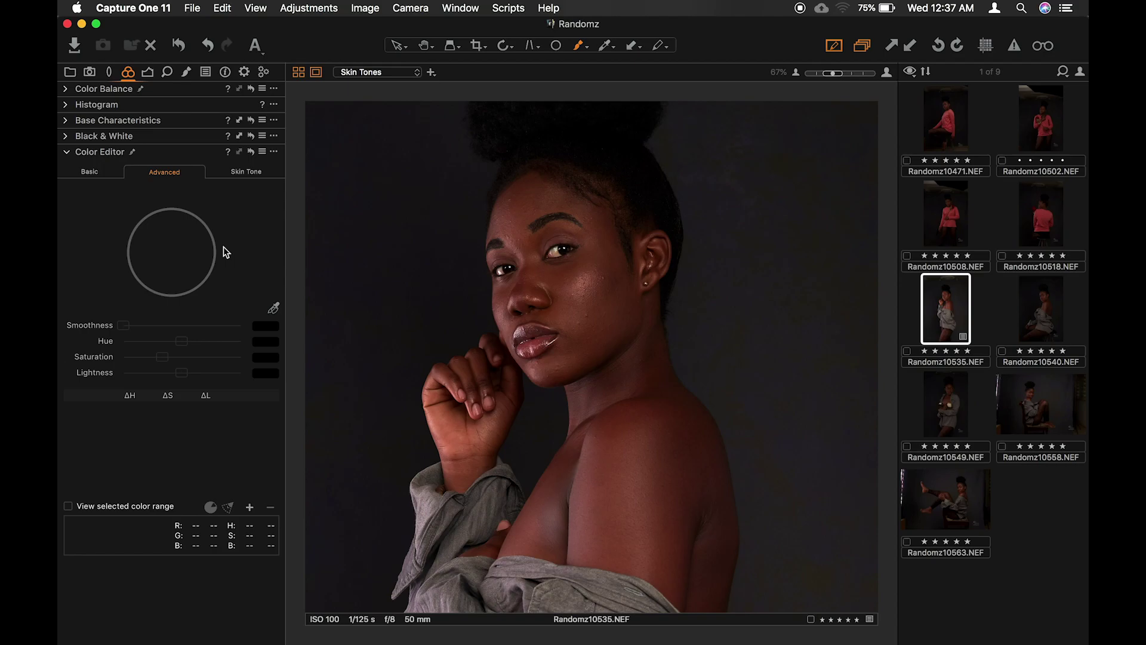
- Sample the shoulder's skin colour with the Color Editor's Skin Tone picker
click(243, 170)
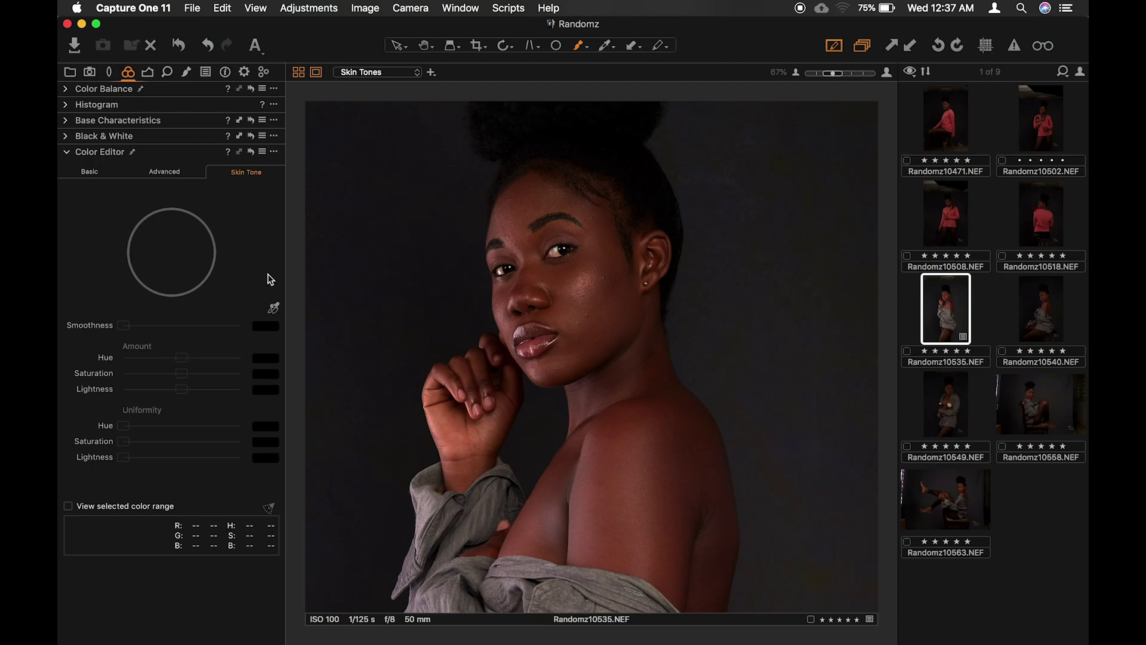
click(274, 309)
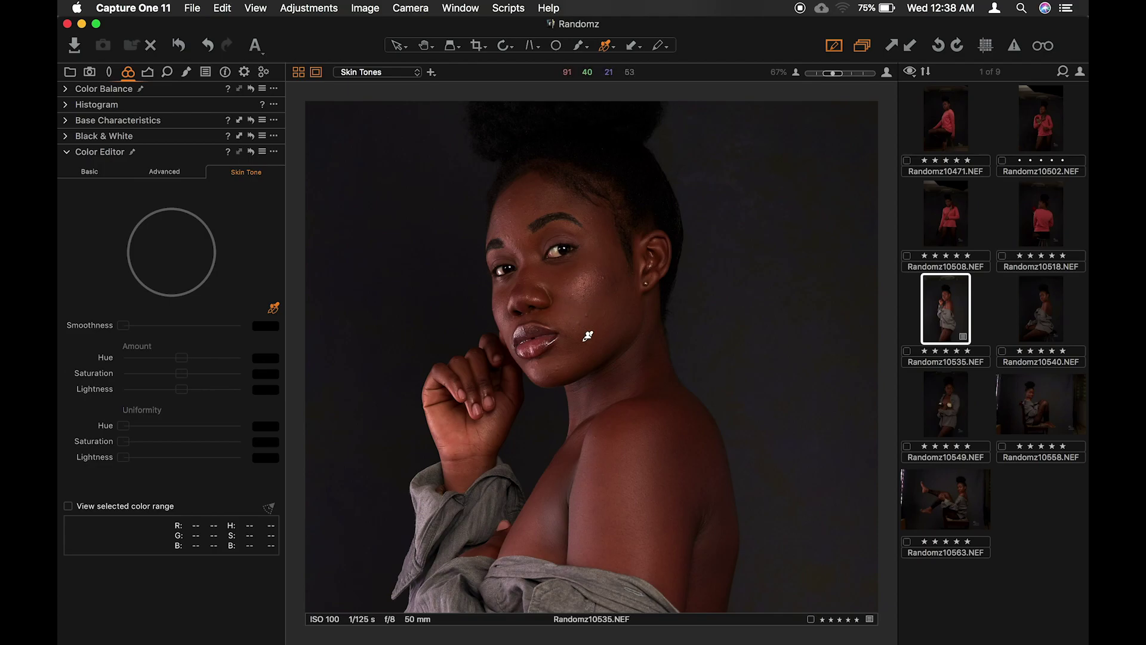
click(634, 413)
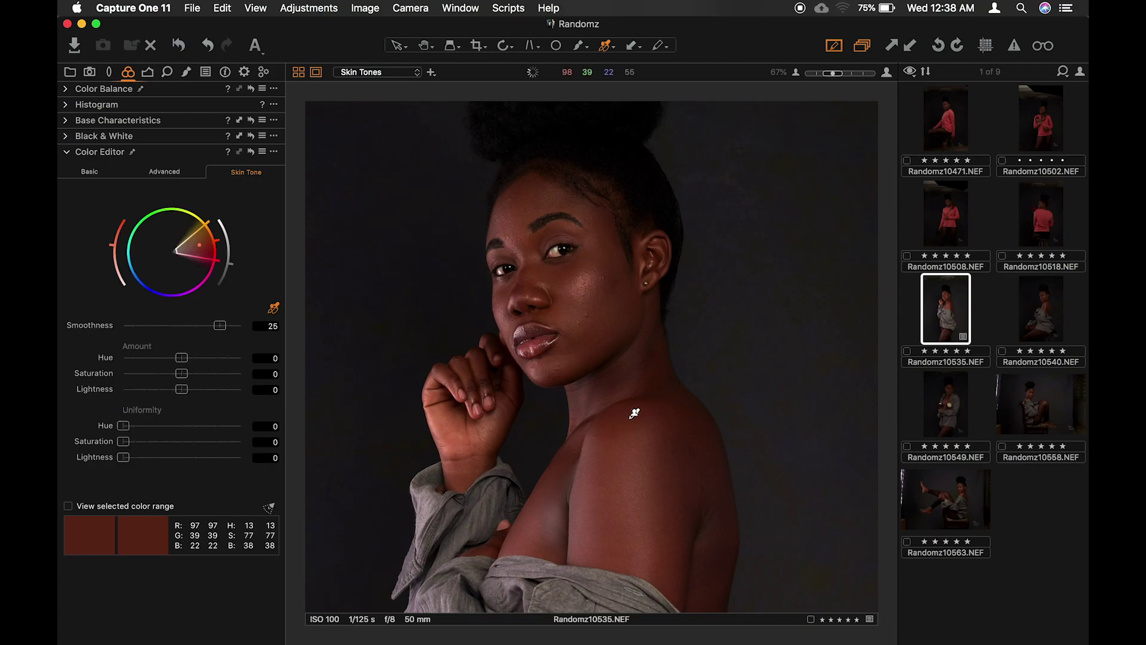
- Resample the shoulder skin colour and span the skin tone range across full saturation
click(637, 413)
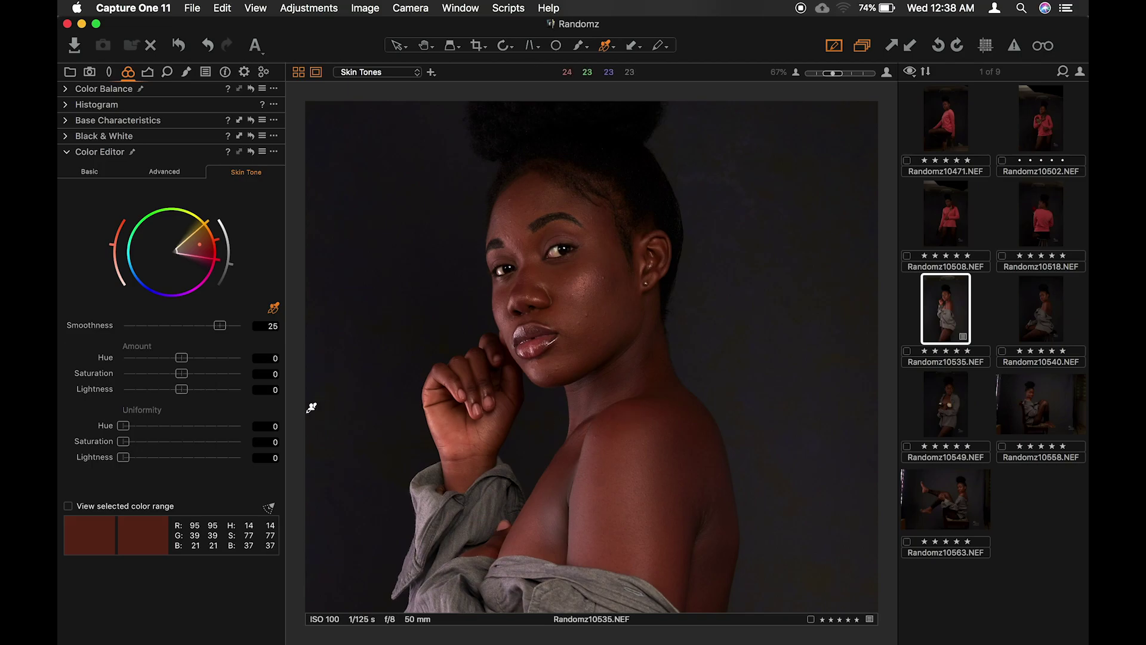
click(271, 512)
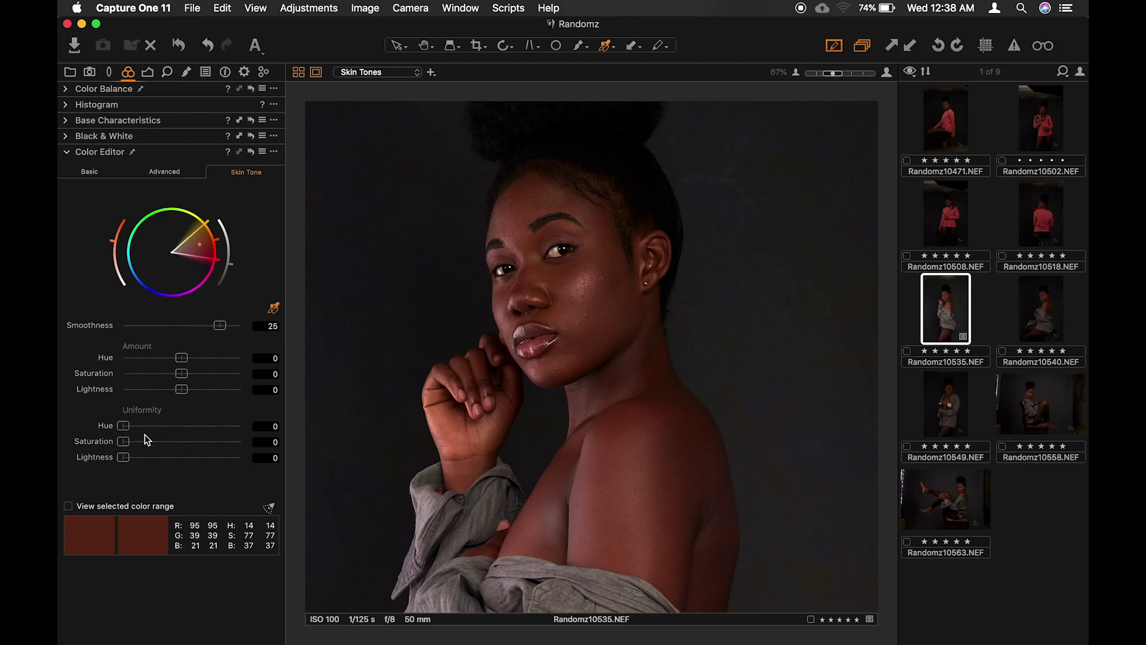
- Test extreme Uniformity values, then settle on Hue 19.8, Saturation 7.8 and Lightness 14.7
drag(123, 426, 277, 449)
drag(276, 449, 147, 431)
mouse_move(125, 449)
mouse_down()
mouse_move(257, 450)
mouse_move(84, 461)
mouse_move(271, 447)
mouse_move(214, 446)
mouse_move(87, 473)
mouse_move(135, 457)
mouse_up()
click(123, 458)
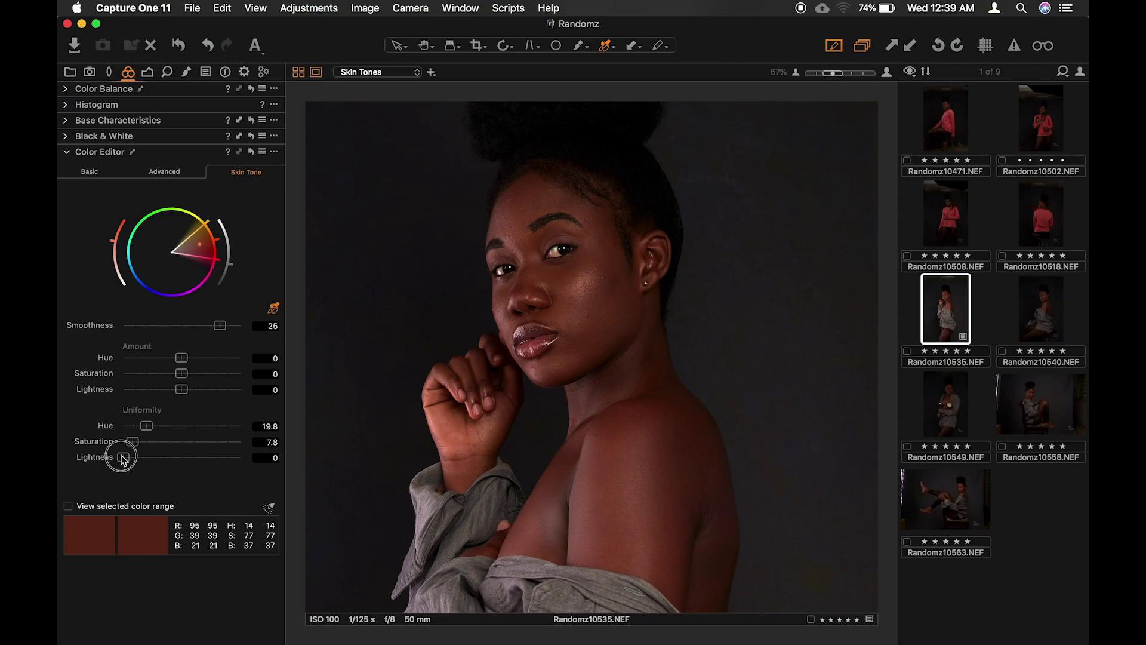
drag(123, 458, 291, 460)
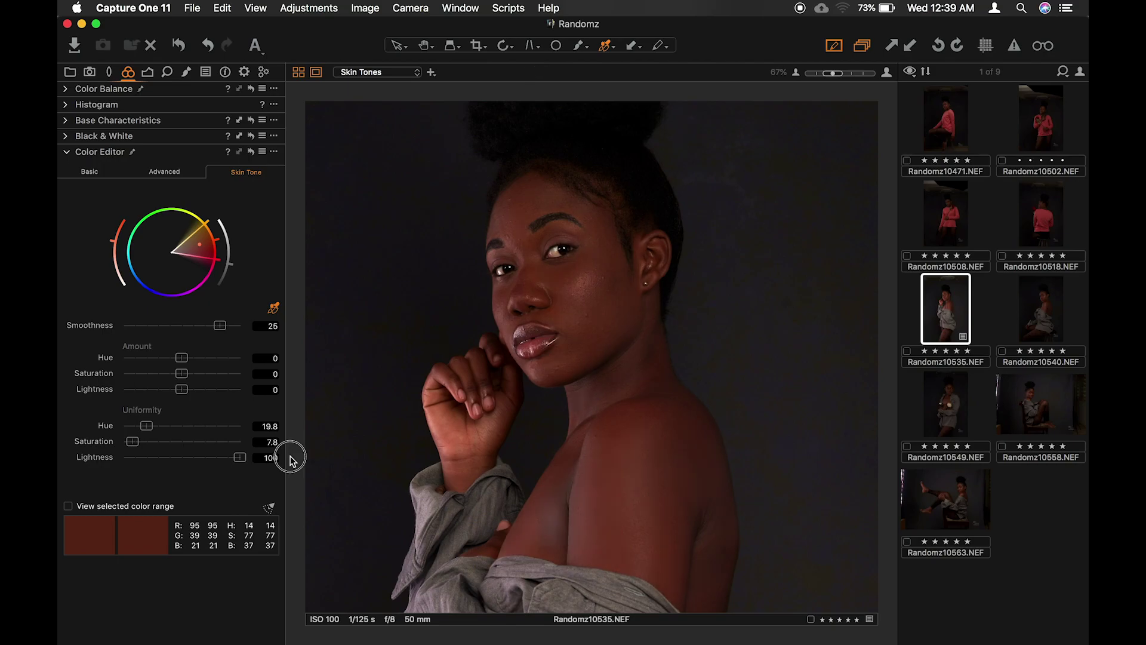
drag(291, 459, 139, 476)
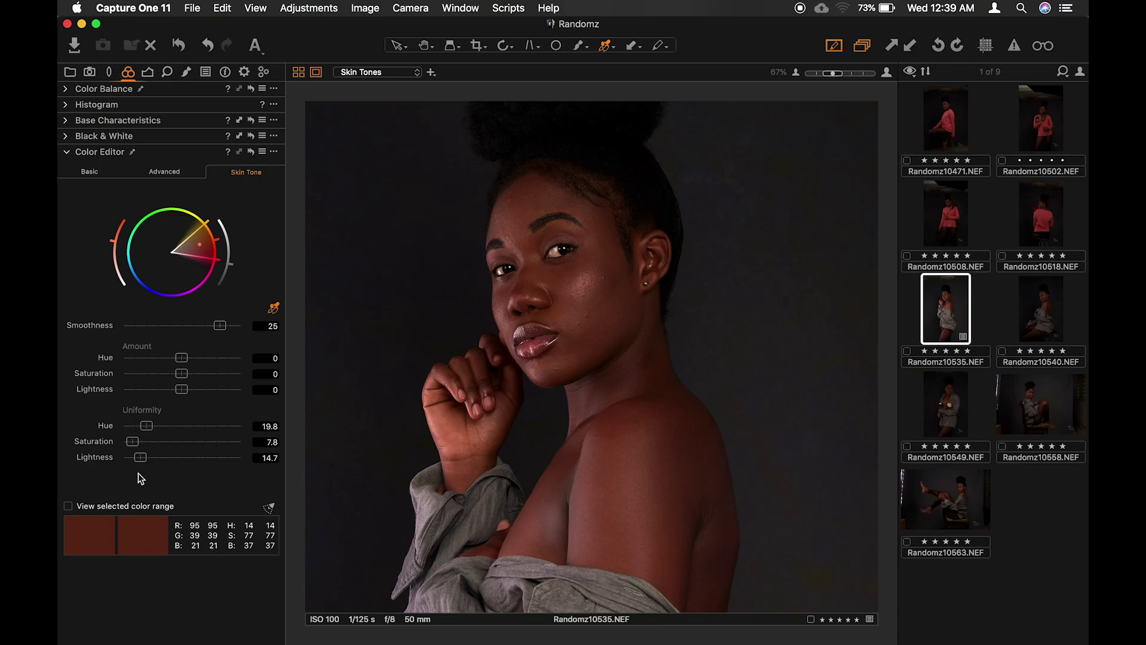
- Raise Uniformity Lightness to 16.6 and toggle the skin tone correction to compare before and after
drag(140, 458, 140, 460)
click(275, 309)
drag(142, 462, 144, 464)
click(251, 153)
click(251, 154)
click(252, 154)
click(250, 152)
click(251, 153)
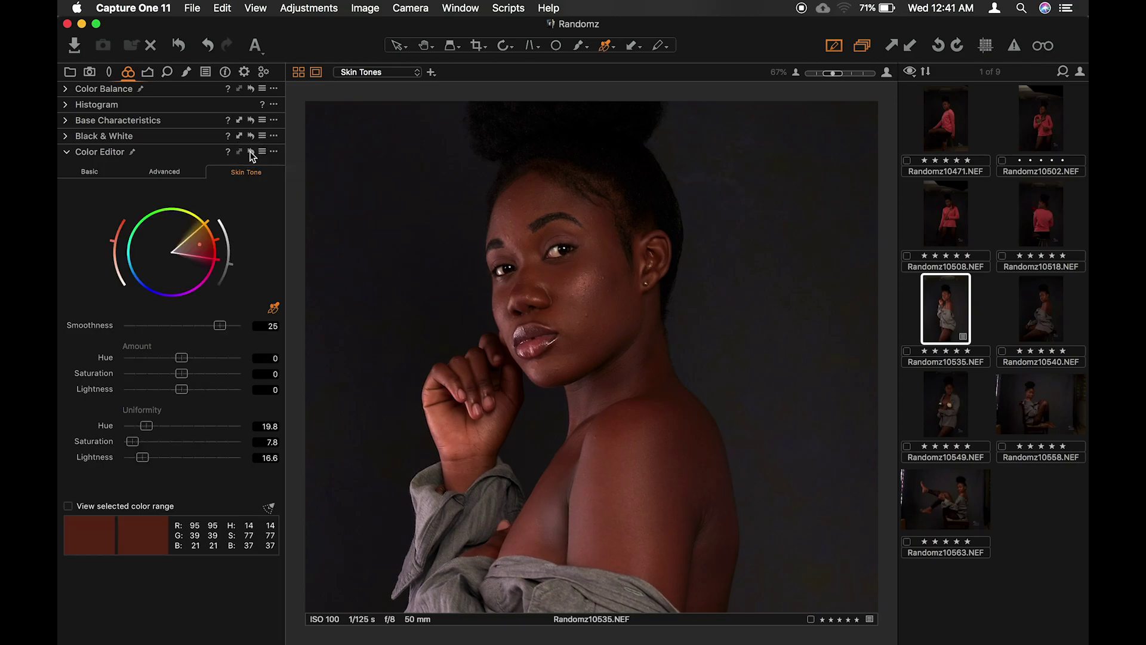